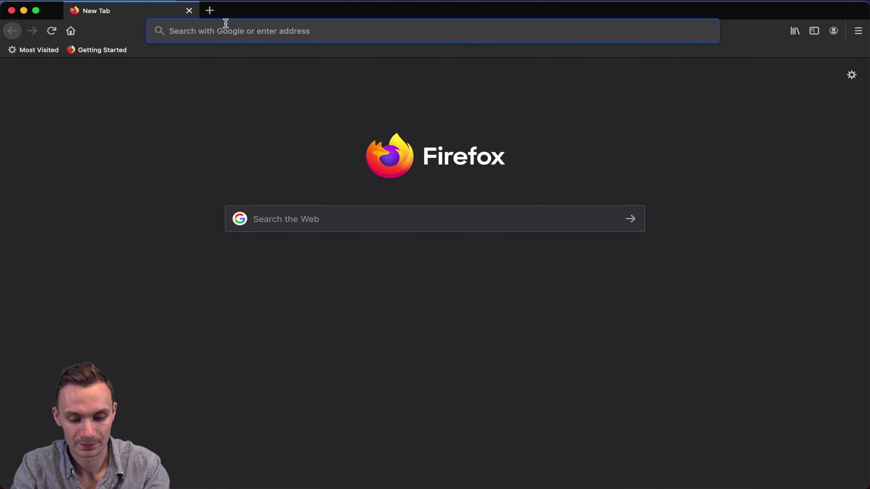
- Log into LuCI at 192.168.1.1 with the router password and go to Network > Interfaces
text(192.168.1.1)
key(Return)
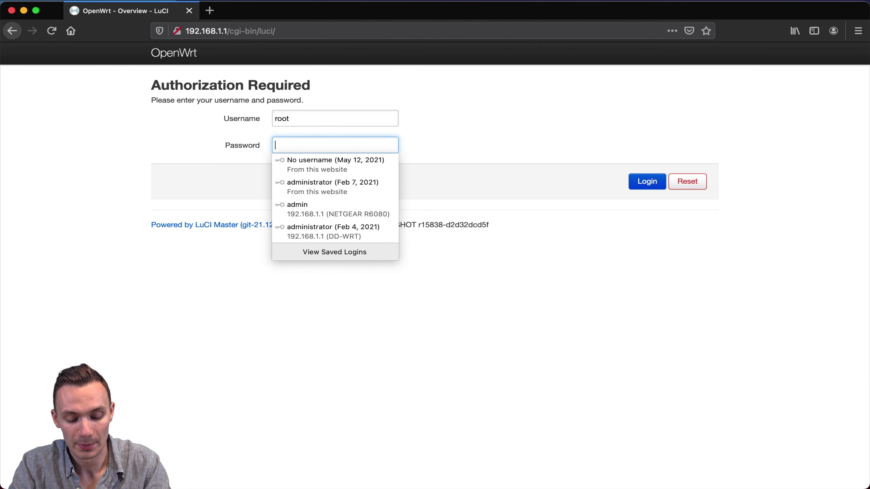
text(•••••)
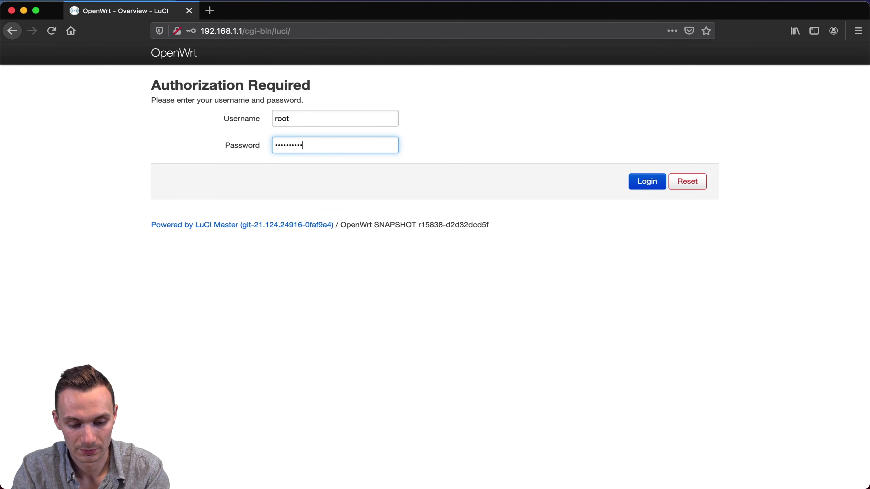
key(Return)
click(207, 147)
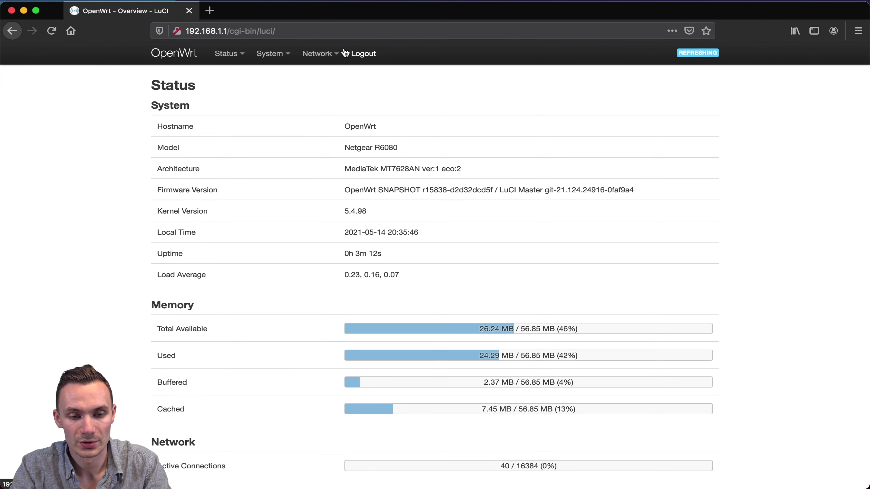
mouse_move(336, 55)
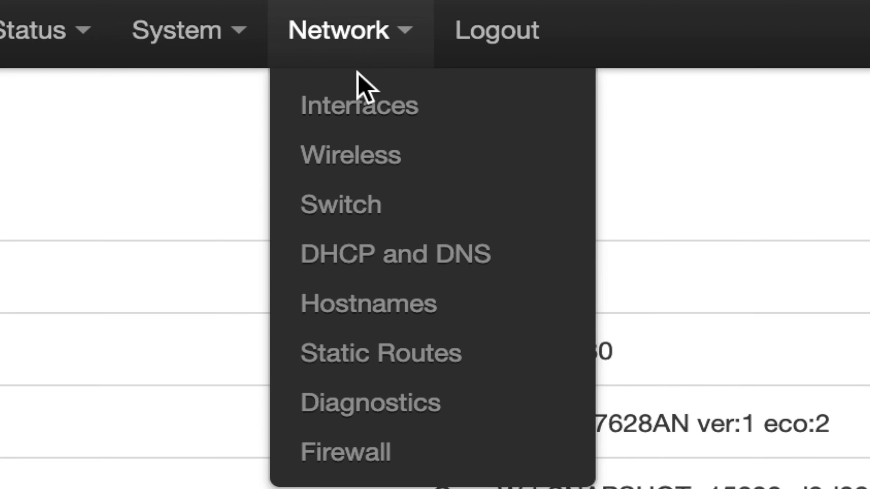
click(355, 104)
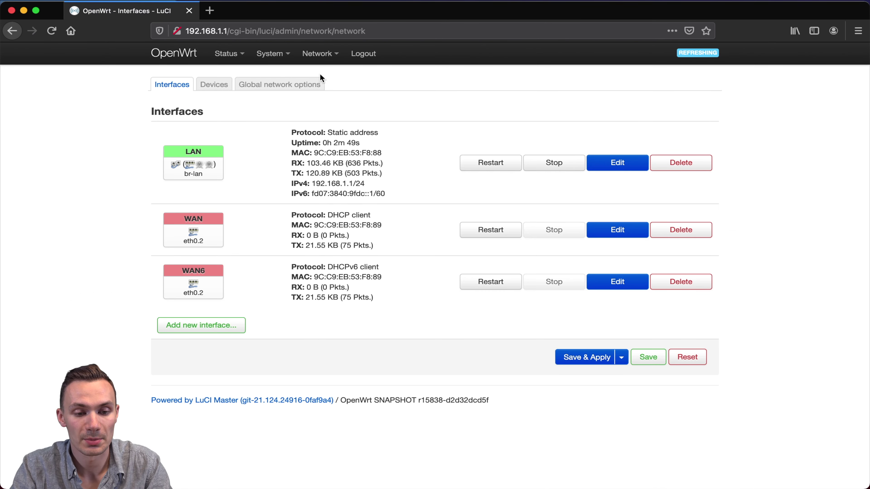
- Add a VLAN (802.1q) device eth0.3 on base device eth0 with VLAN ID 3
click(214, 86)
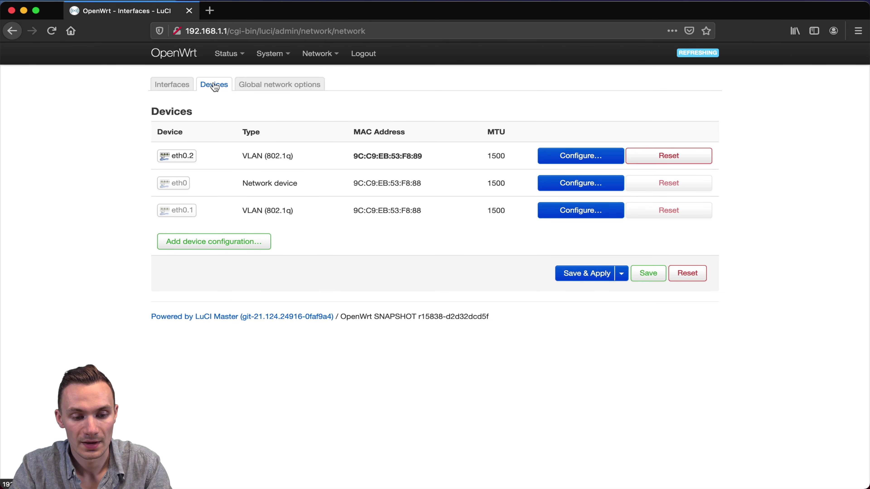
click(204, 243)
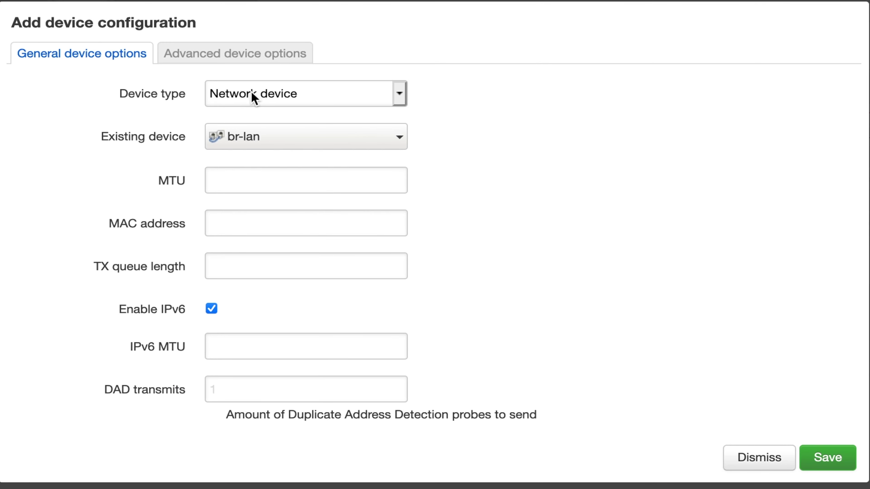
click(298, 124)
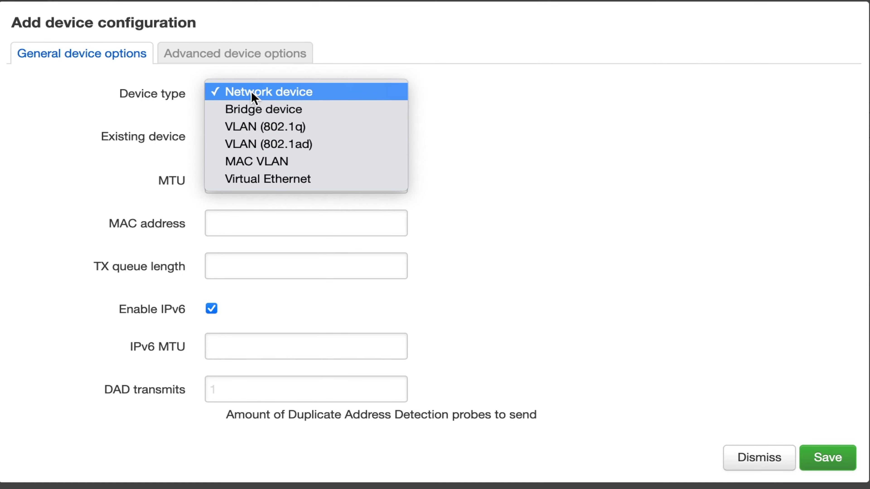
click(255, 134)
click(255, 135)
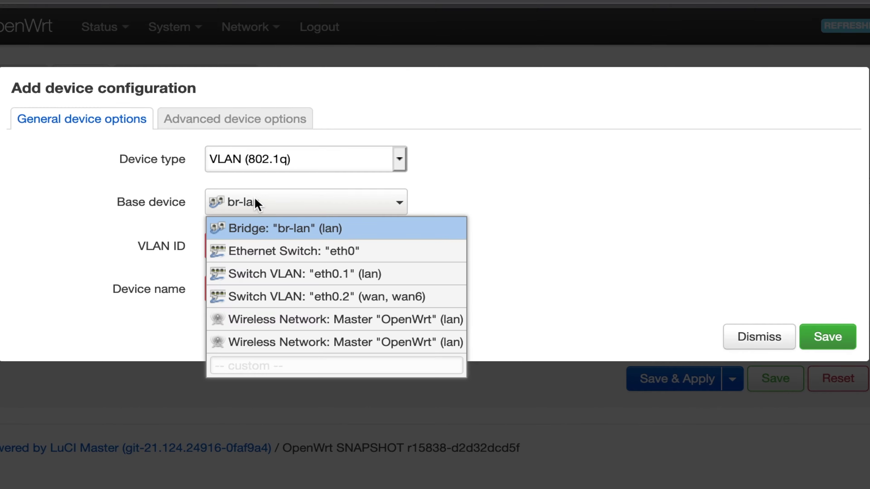
click(257, 254)
click(251, 248)
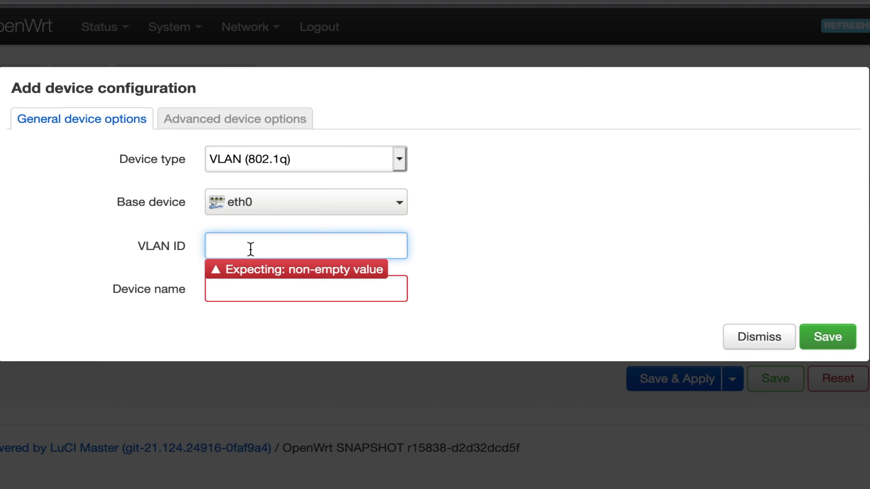
text(3)
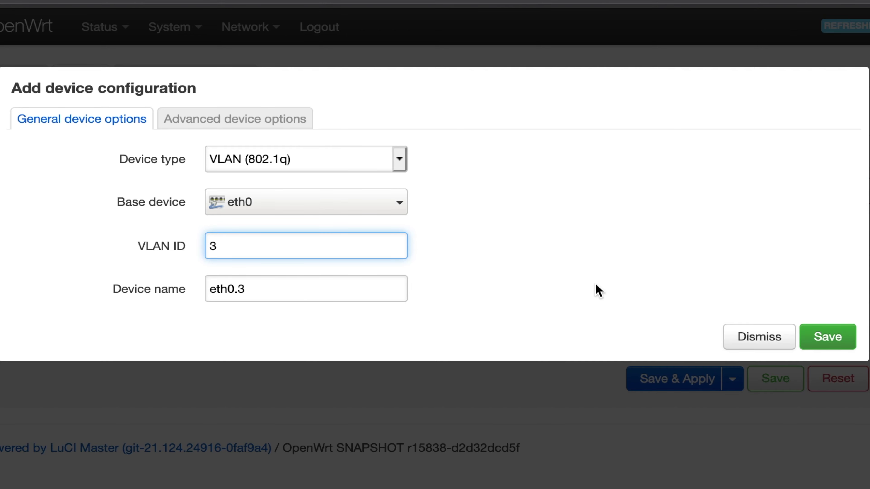
click(835, 330)
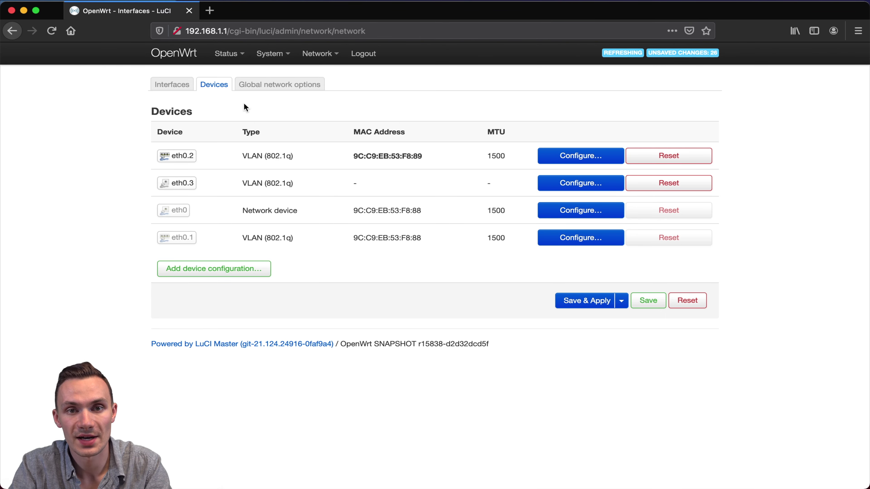
- Create static-address interface VLAN3 as a bridge over eth0.3 and the OpenWrt Wi-Fi
click(172, 84)
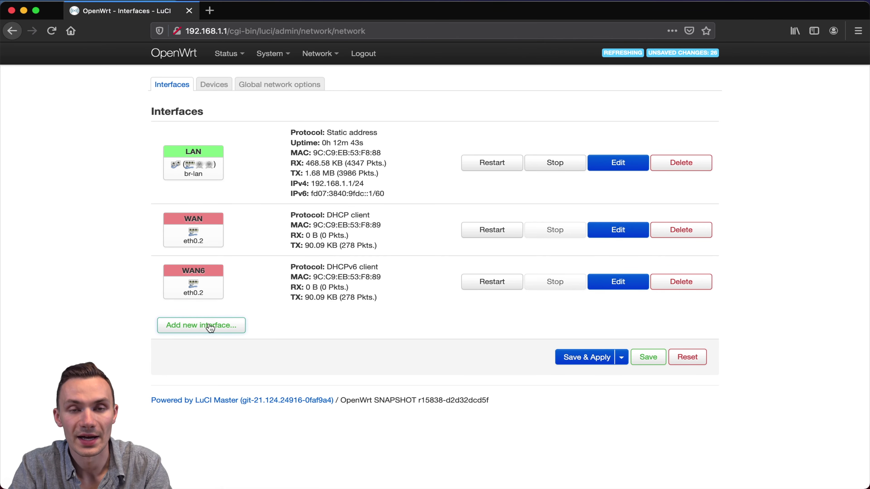
click(207, 325)
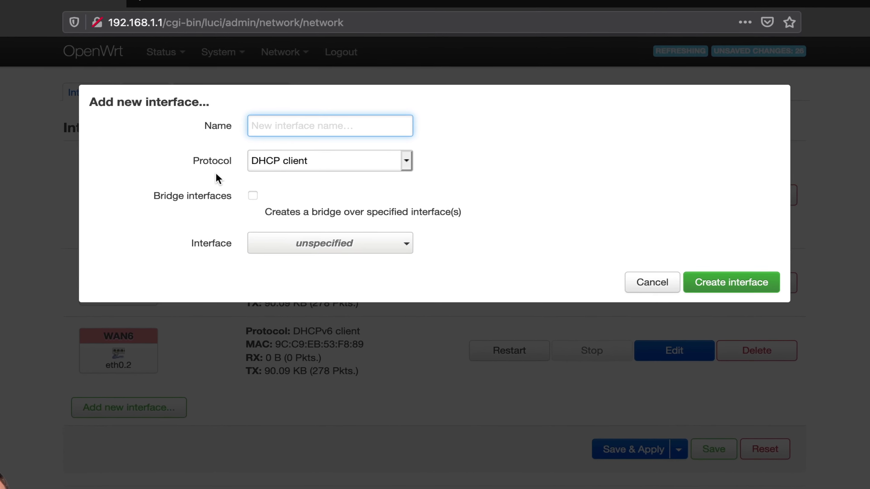
text(VLAN3)
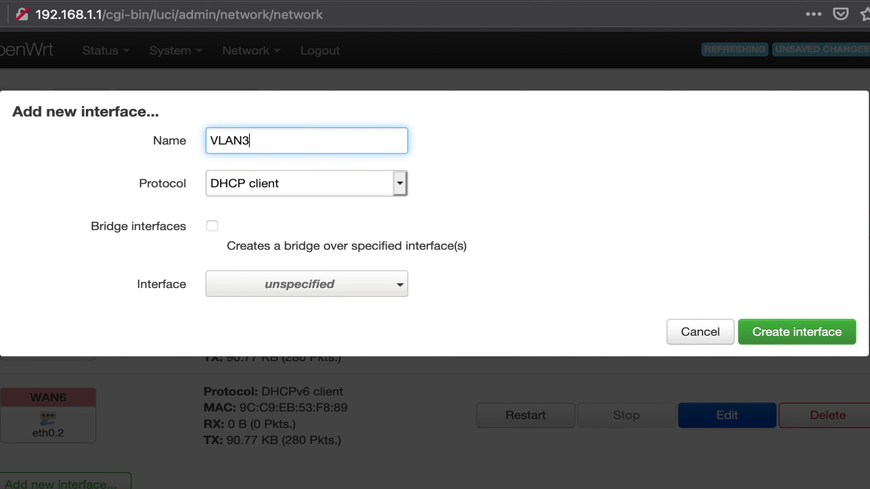
click(313, 189)
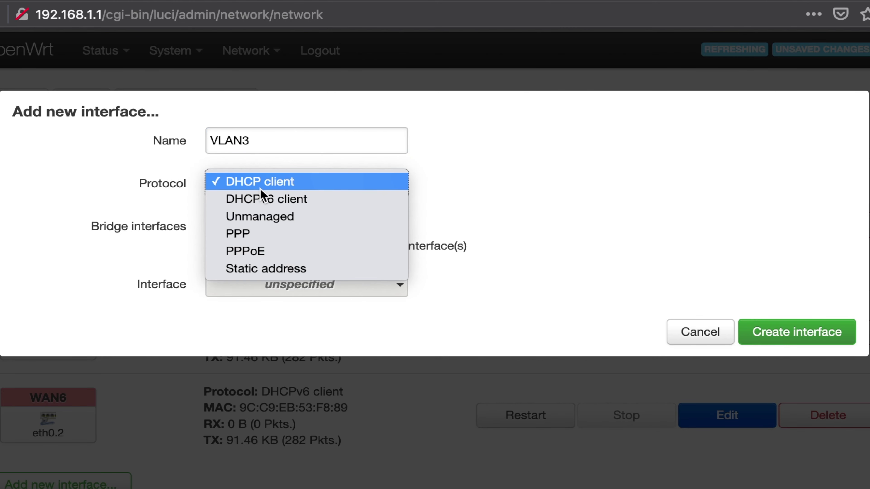
click(260, 269)
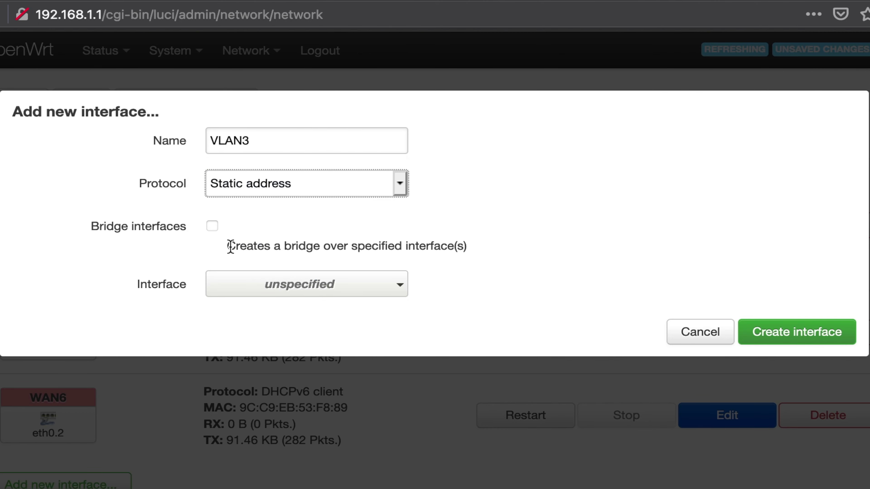
click(213, 227)
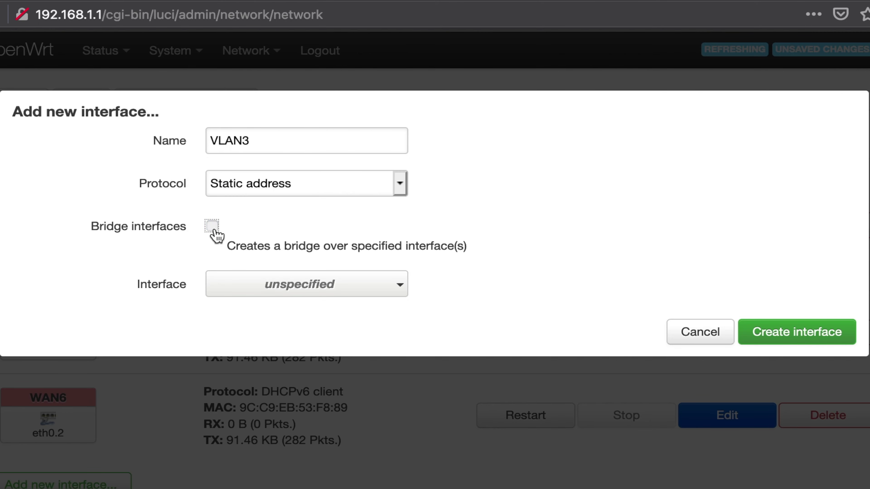
click(281, 284)
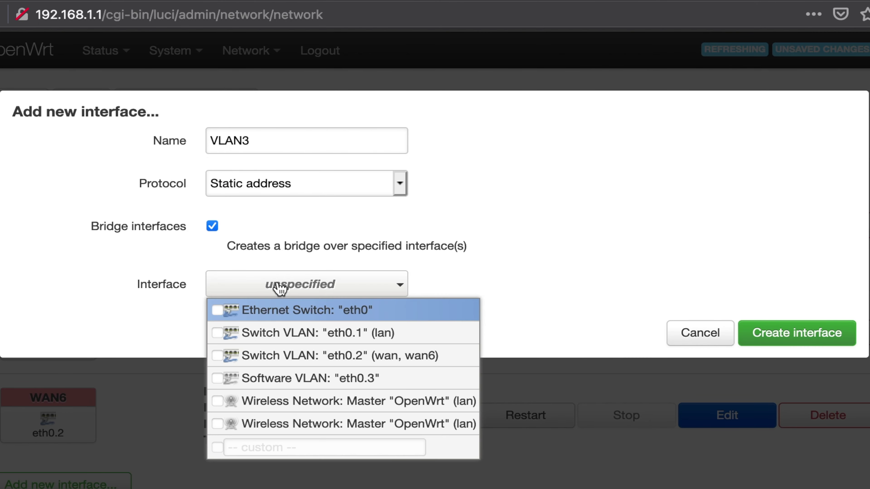
click(217, 379)
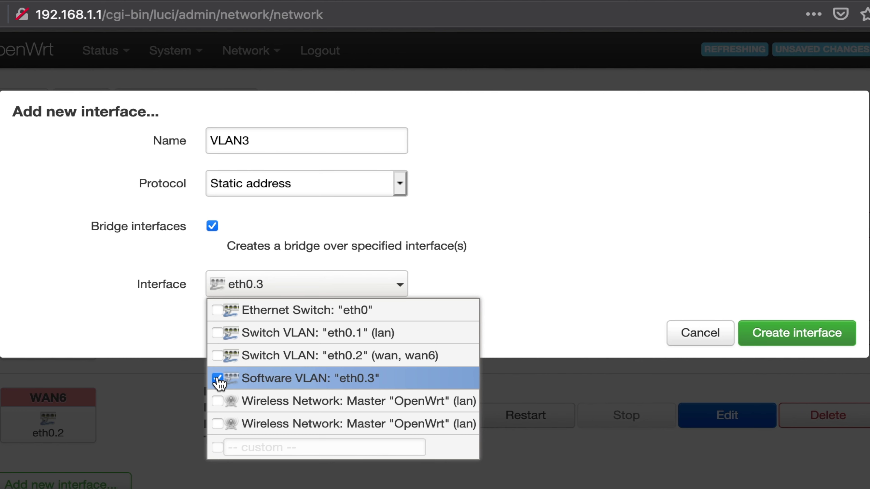
click(217, 401)
click(534, 325)
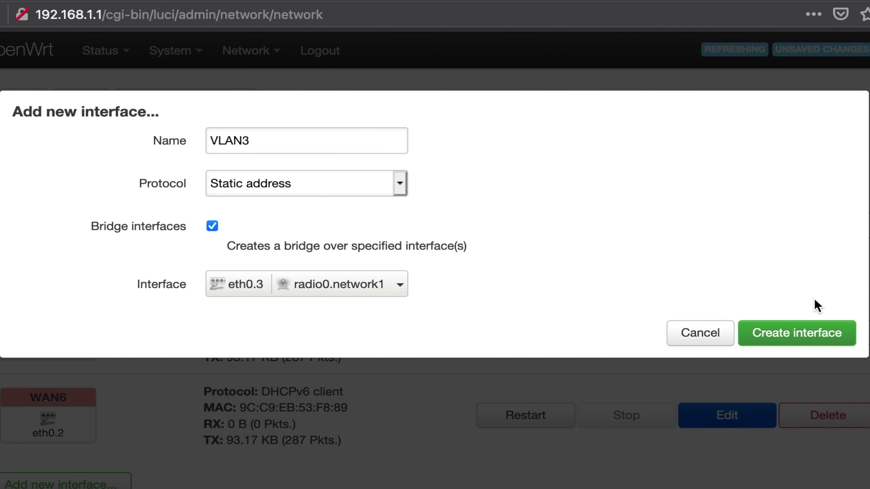
click(794, 333)
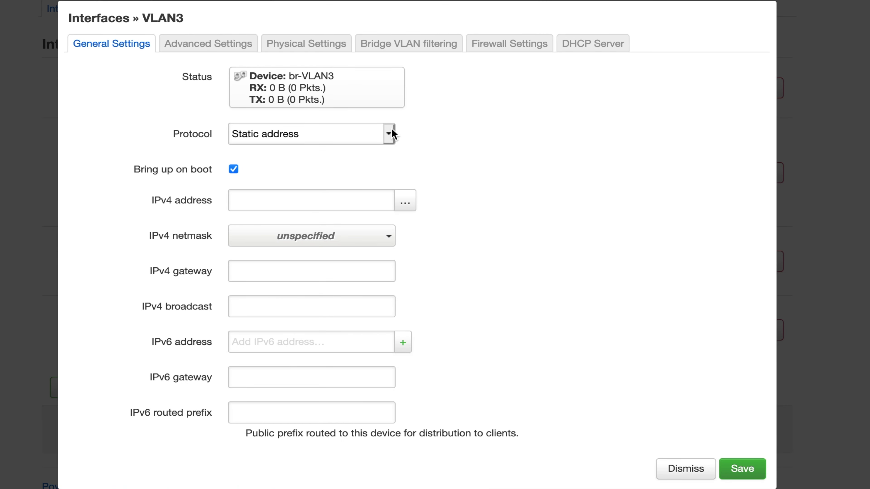
- Give VLAN3 IPv4 address 192.168.3.1 with netmask 255.255.255.0
click(308, 200)
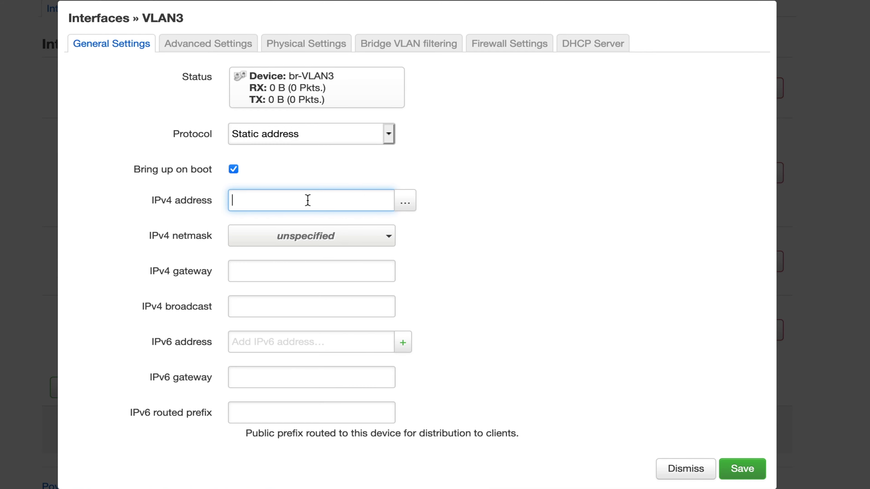
text(192.168.)
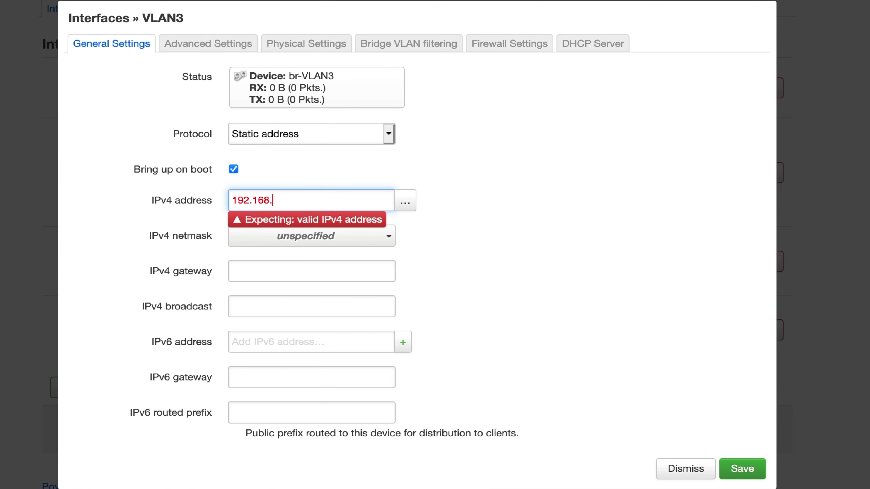
text(3.1)
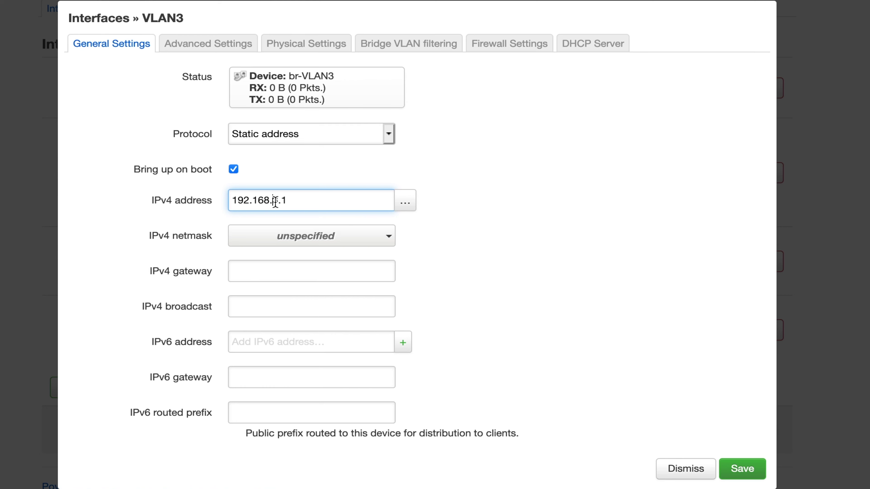
drag(273, 201, 277, 201)
click(297, 236)
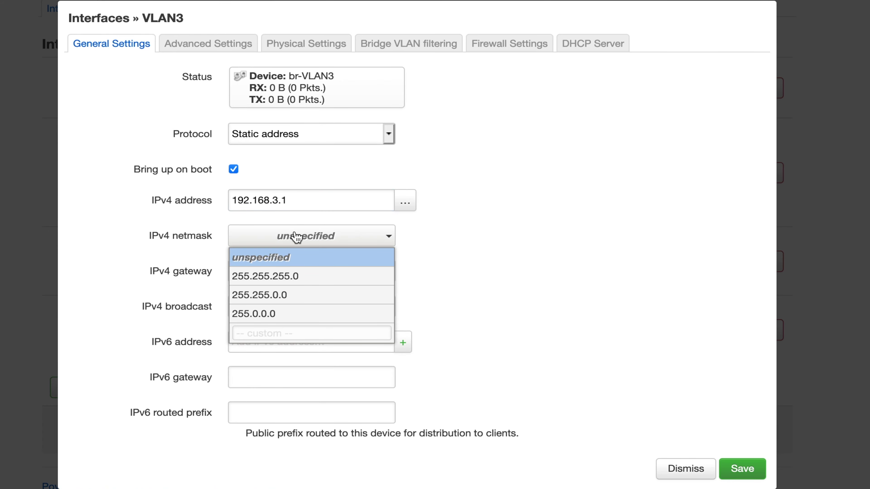
click(279, 276)
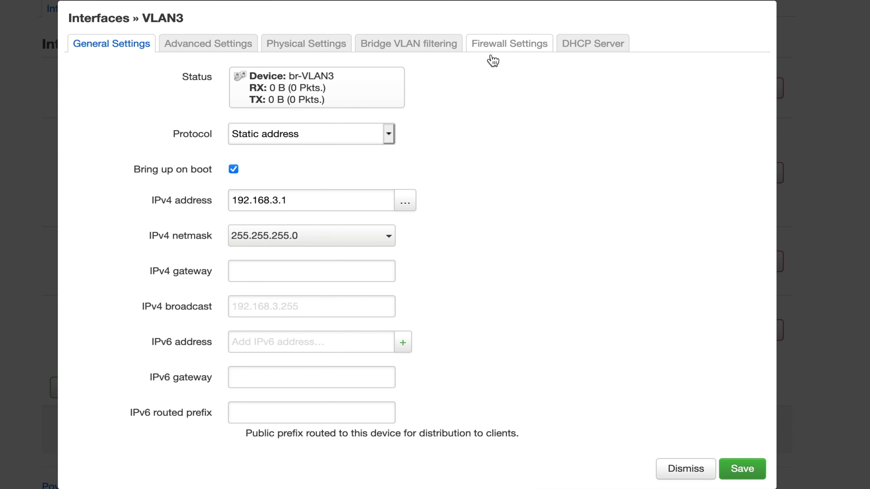
click(599, 48)
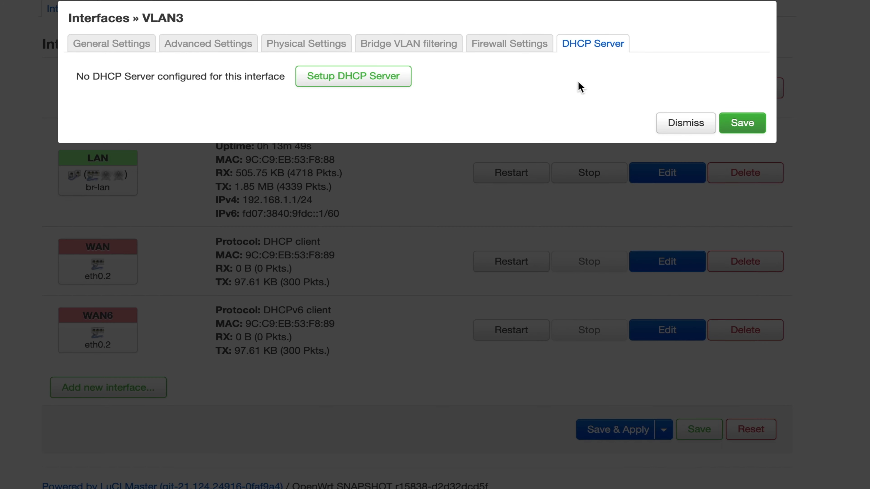
- Set up a DHCP server on VLAN3 (start 100, limit 150, 12h lease) and save
click(358, 88)
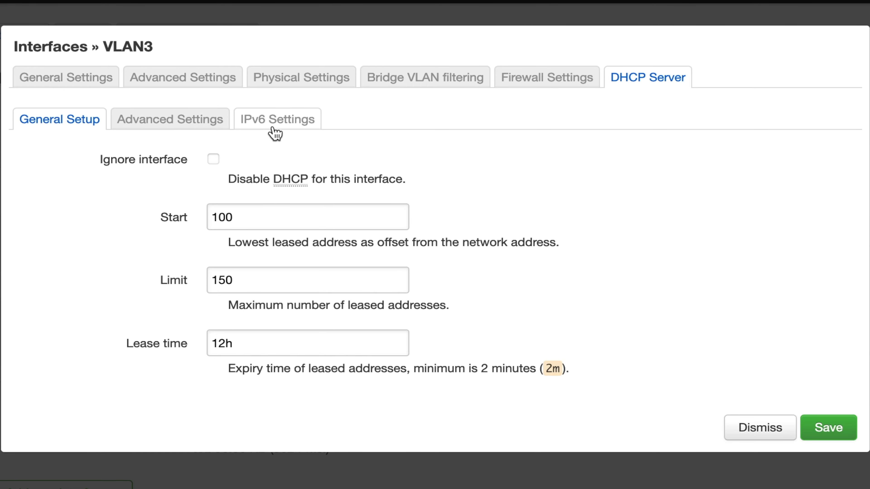
click(843, 438)
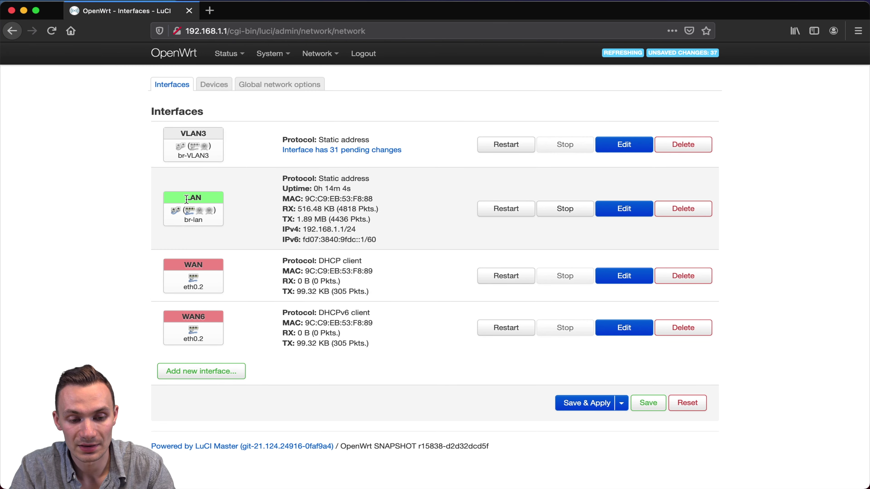
- Untick Bridge interfaces on LAN so it uses eth0.1 directly, and save
click(632, 214)
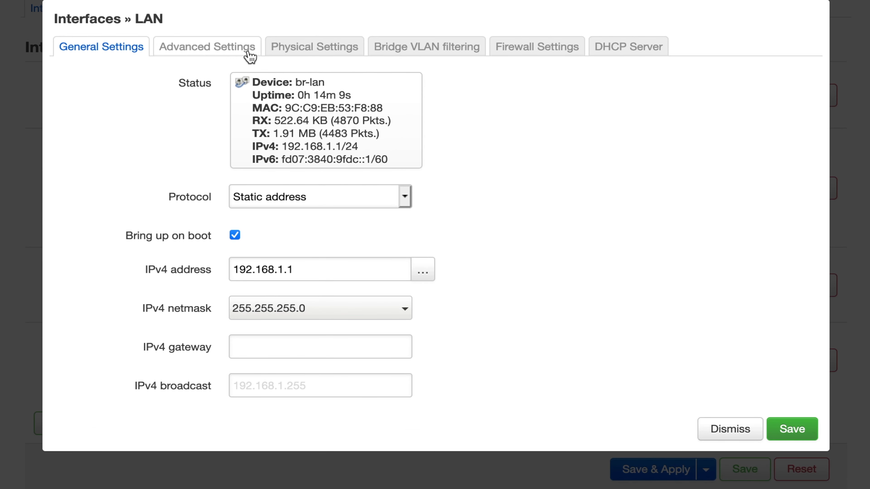
click(301, 48)
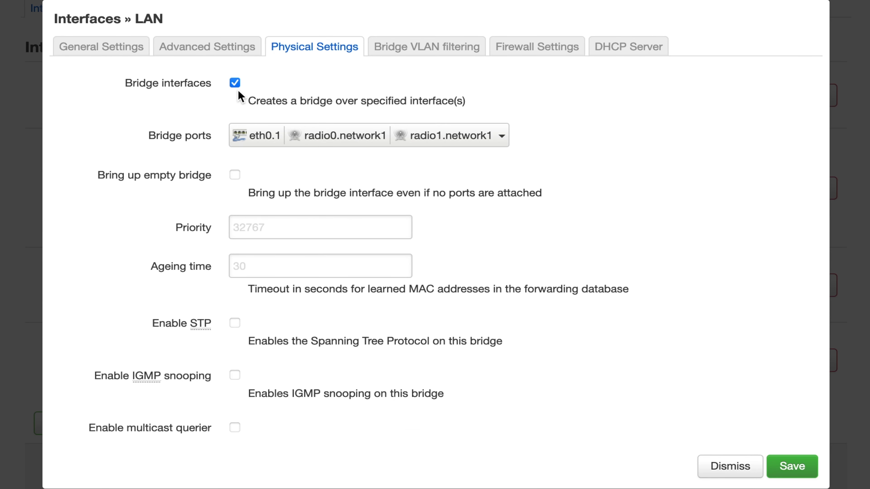
click(235, 84)
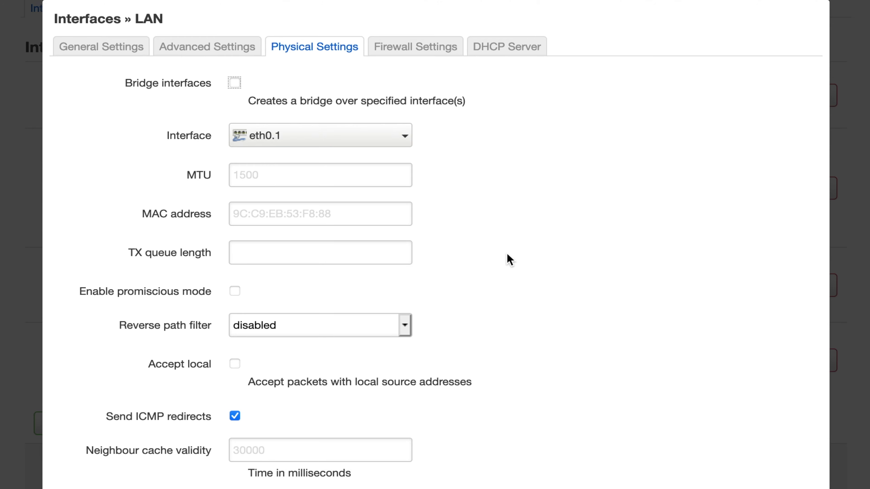
scroll(521, 234, down, 10)
click(783, 465)
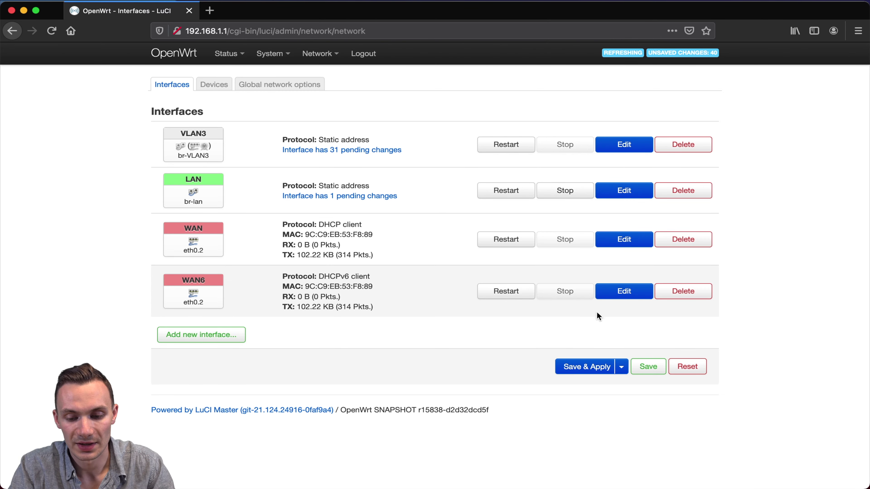
- Apply pending interface changes, set LAN 1 to off in switch VLAN 1, and apply
click(582, 367)
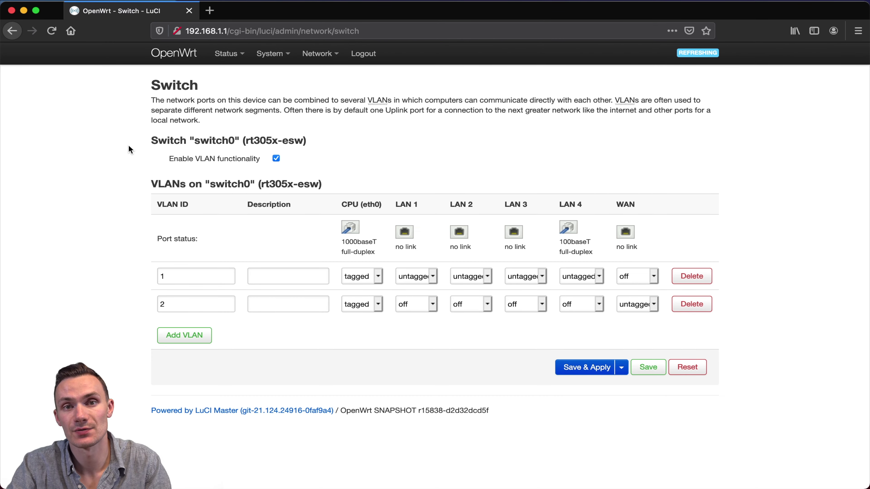
click(184, 335)
click(416, 332)
click(415, 343)
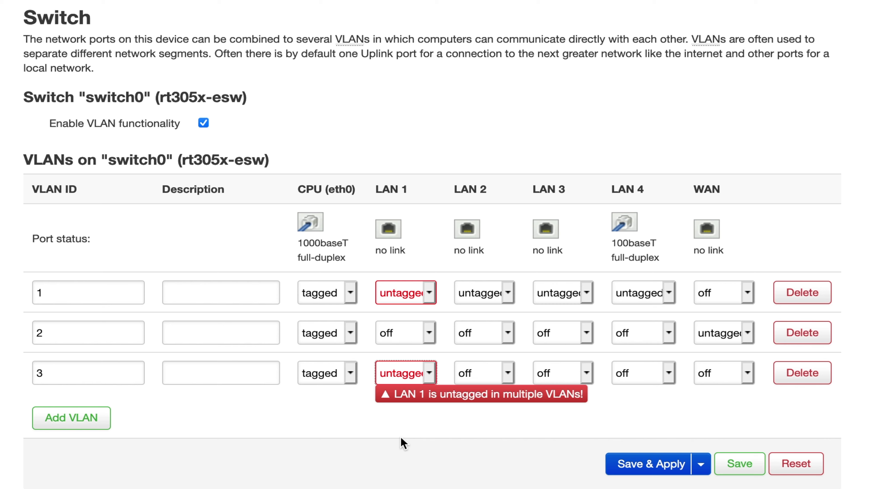
click(408, 297)
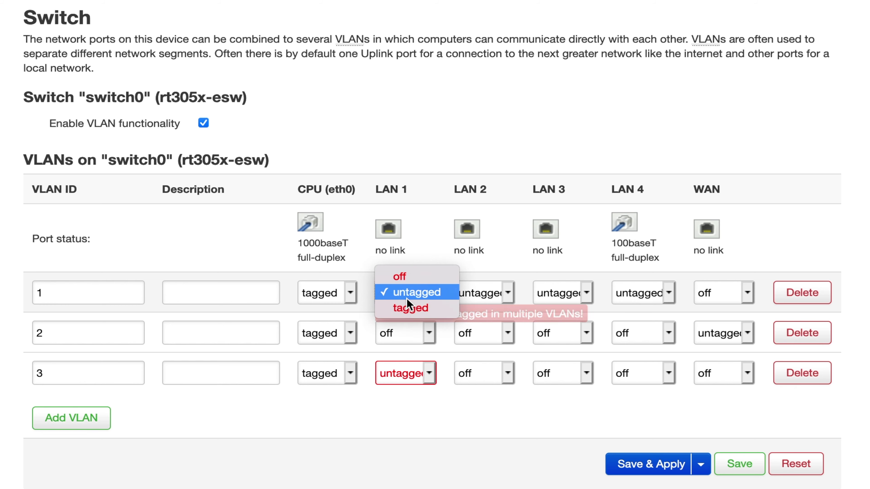
click(408, 281)
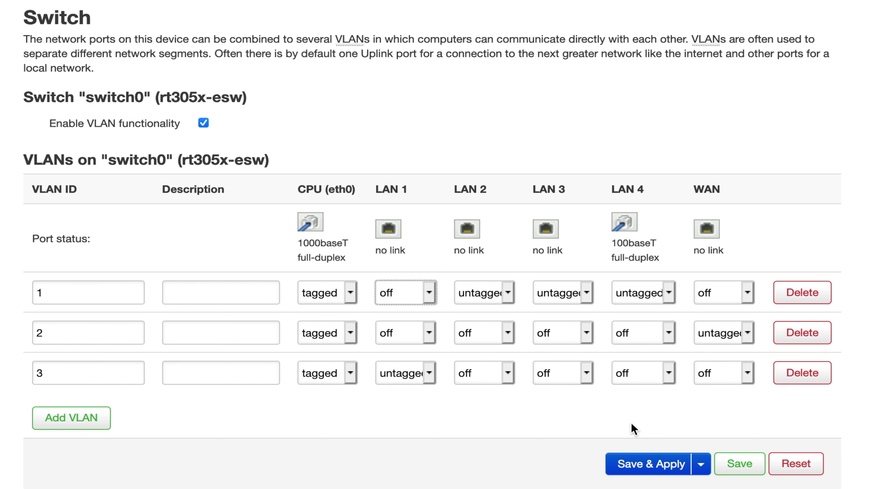
click(653, 464)
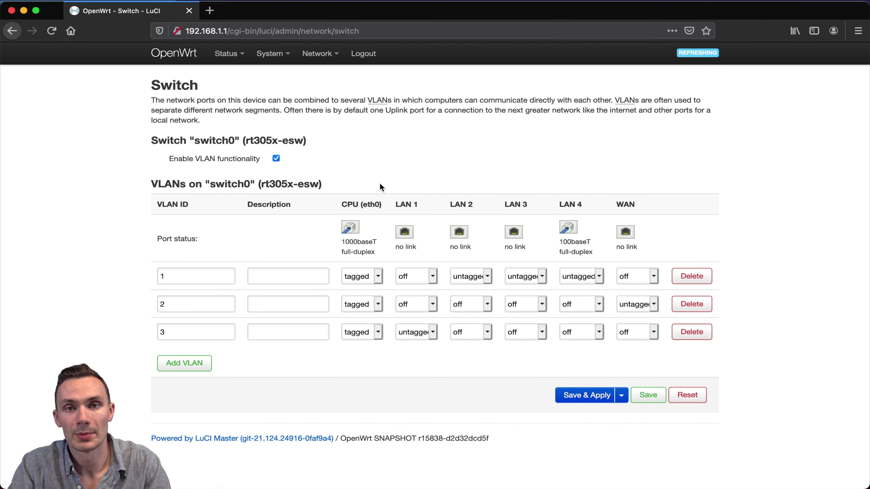
mouse_move(316, 57)
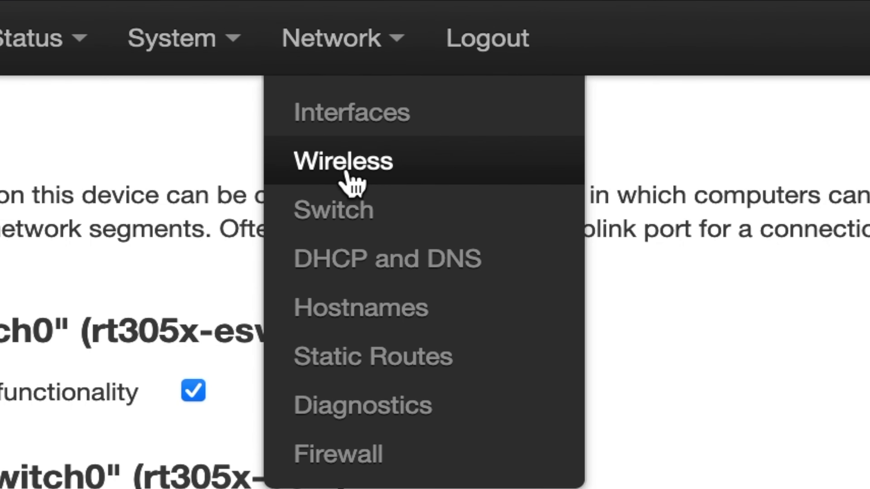
- Bring up the settings of the first OpenWrt wireless network under Network > Wireless
click(346, 175)
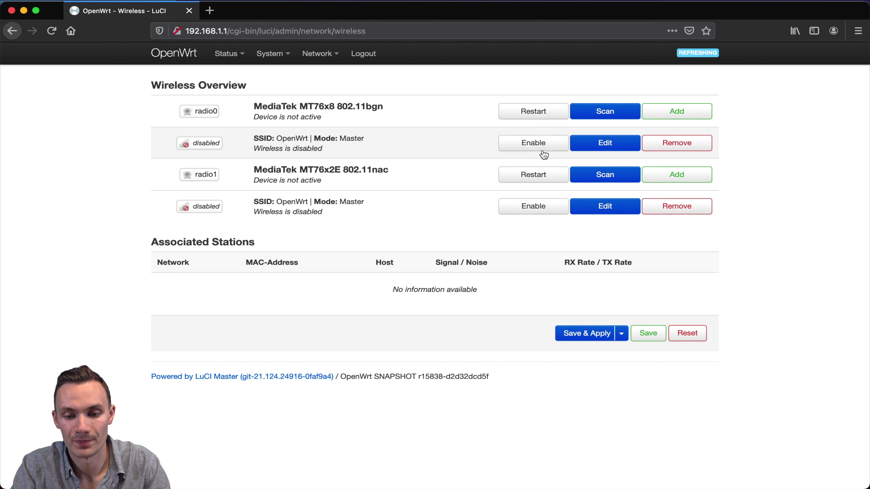
click(575, 143)
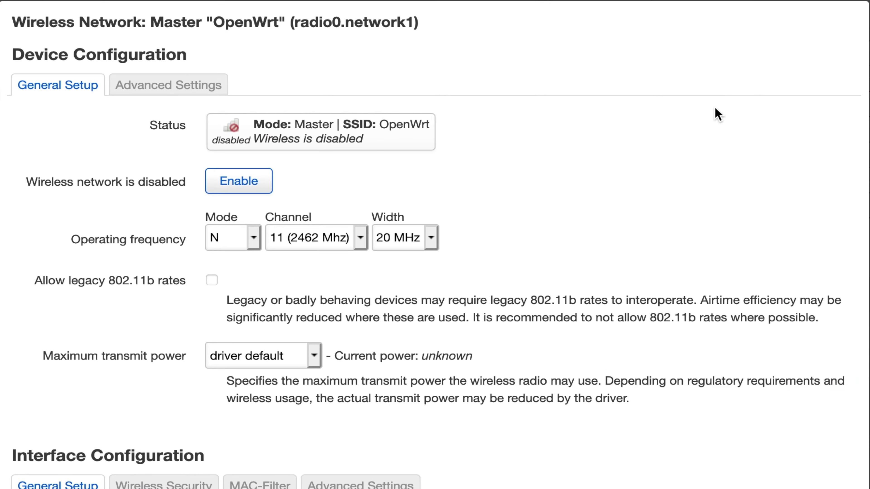
scroll(442, 264, down, 5)
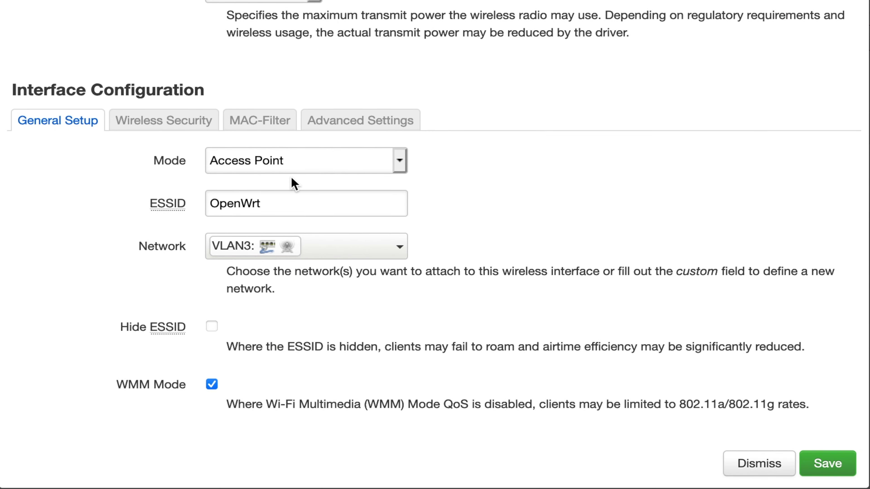
click(759, 463)
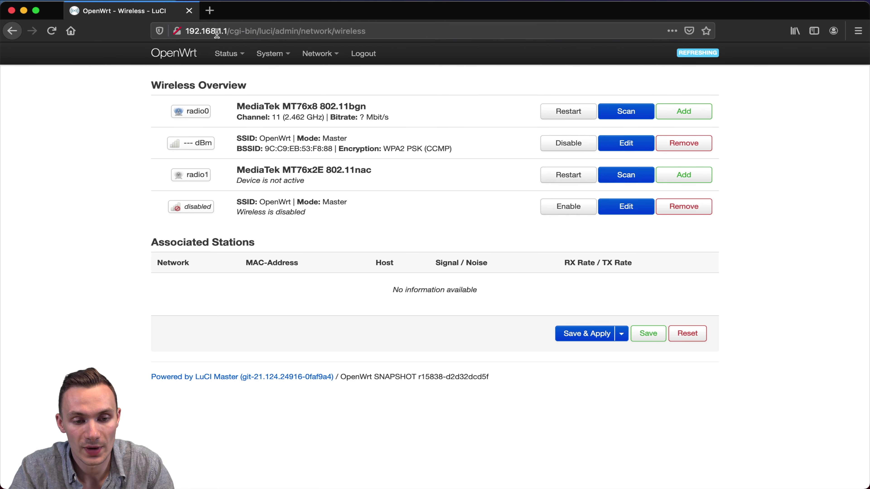
- Change the browser address to 192.168.3.1 to load the router's login page
drag(218, 31, 392, 34)
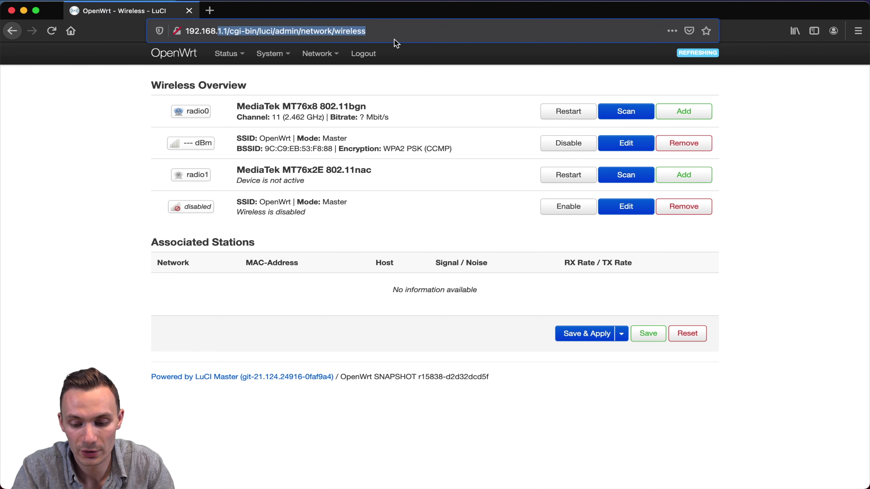
key(BackSpace)
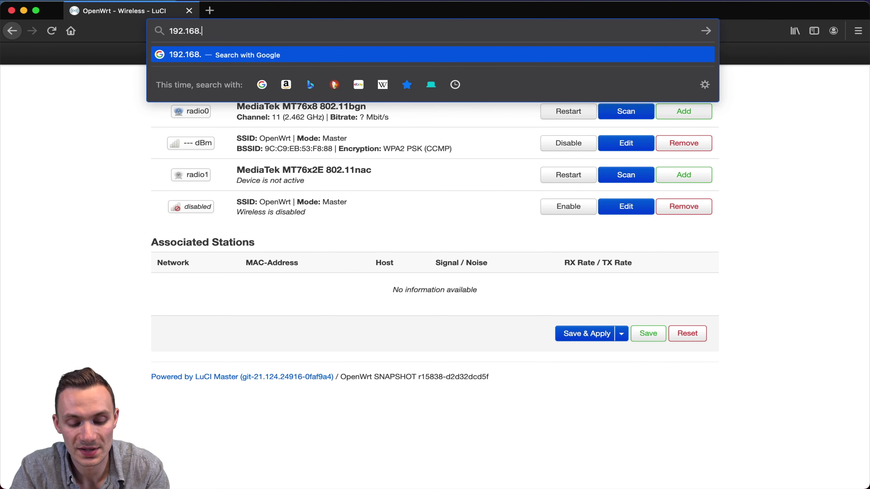
text(3.1)
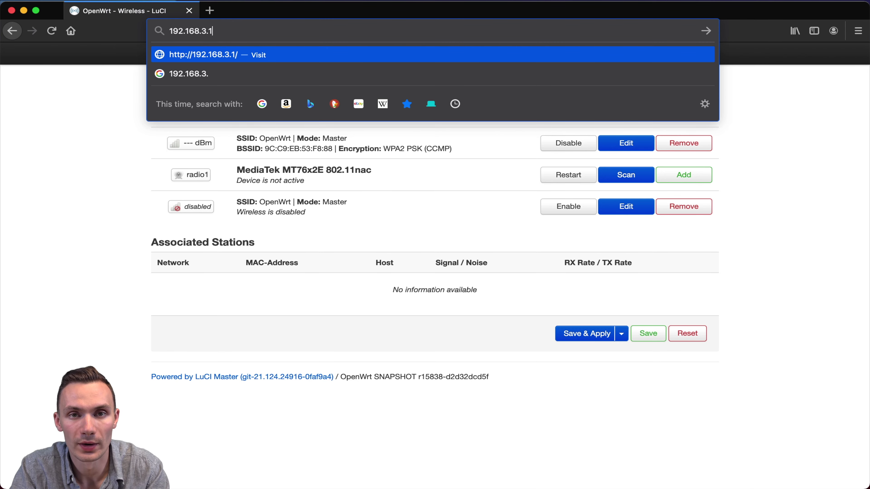
key(Return)
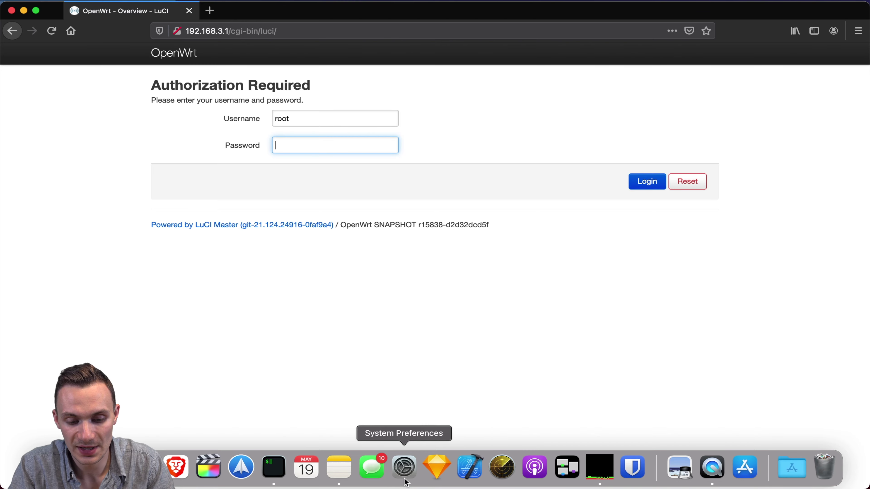
click(406, 475)
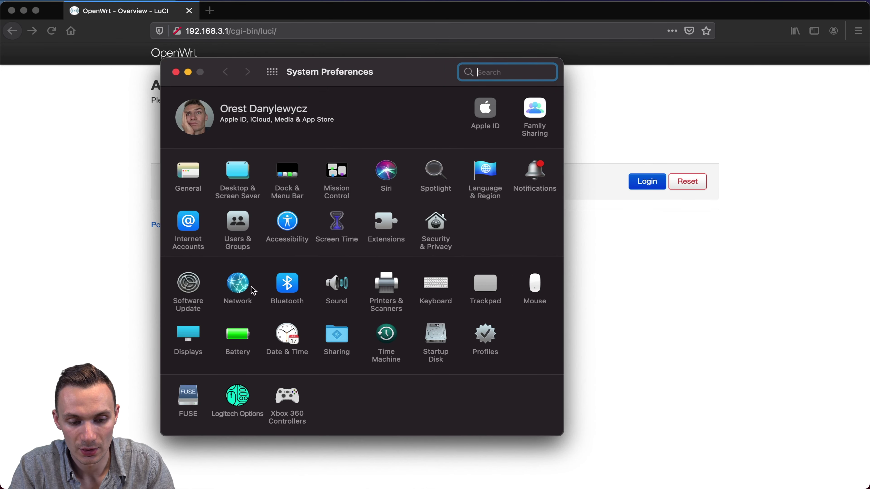
- Join the Mac to the OpenWrt Wi-Fi with its password, then close System Preferences
click(241, 291)
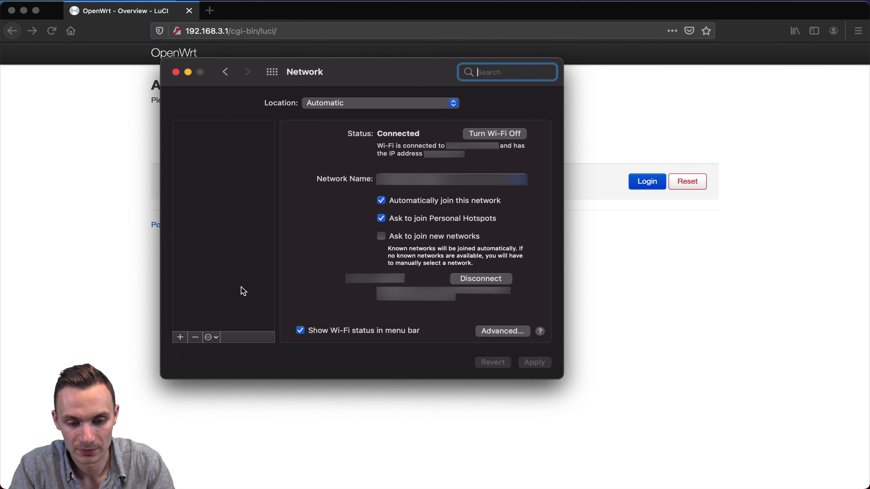
click(431, 185)
click(427, 238)
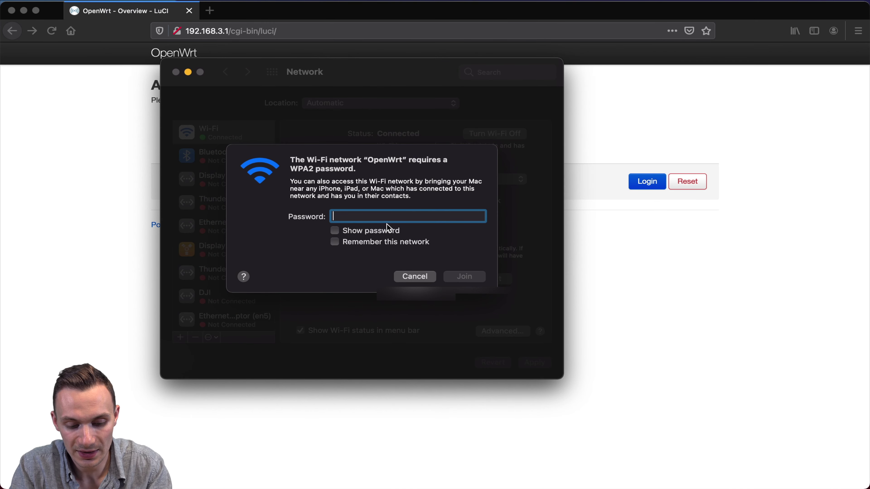
text(••••••••••)
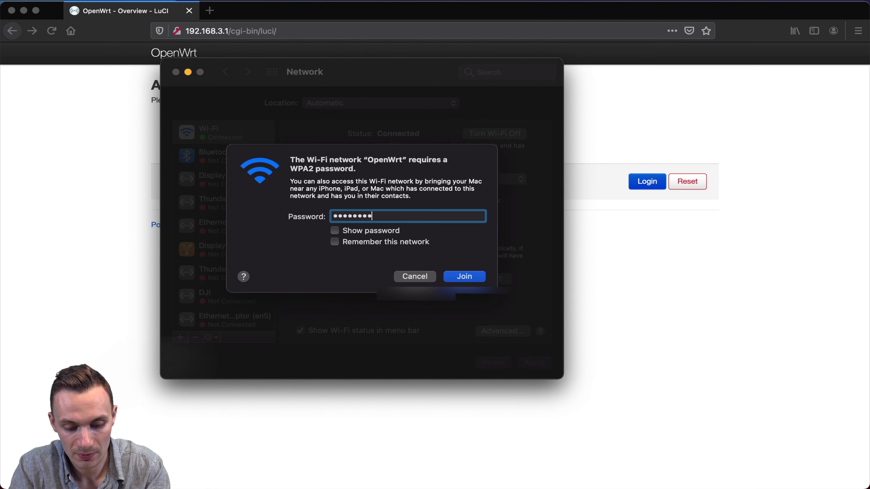
click(465, 278)
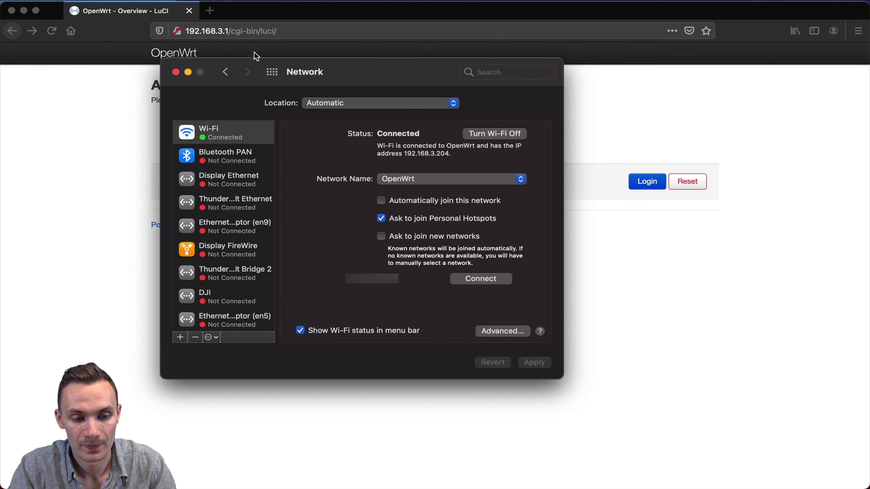
click(175, 72)
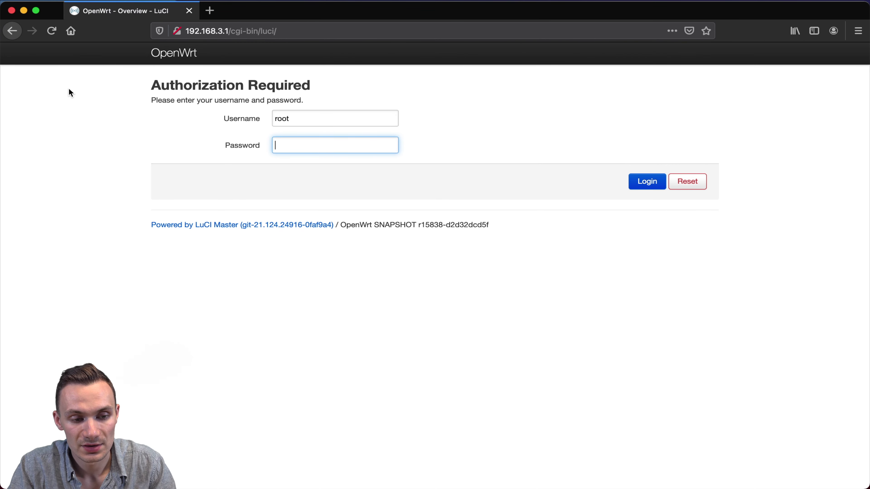
- Load the OpenWrt LuCI login page at 192.168.3.1 in a new browser tab
click(210, 10)
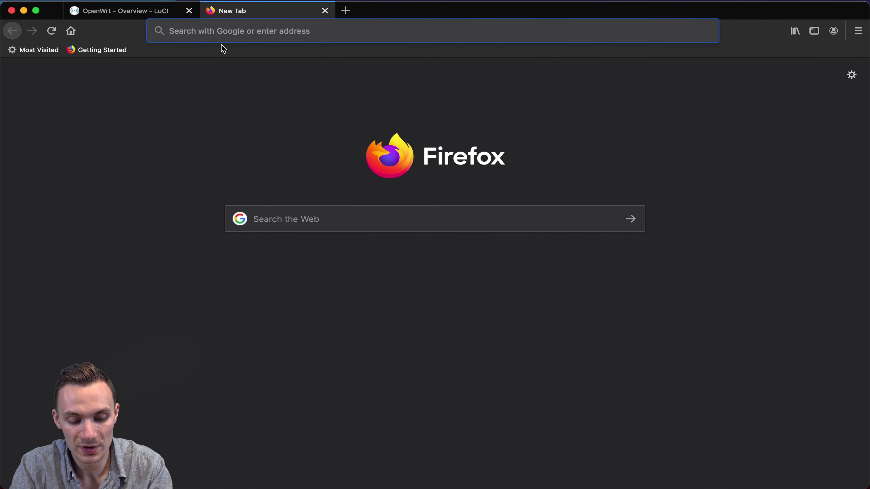
text(192.168.3.1)
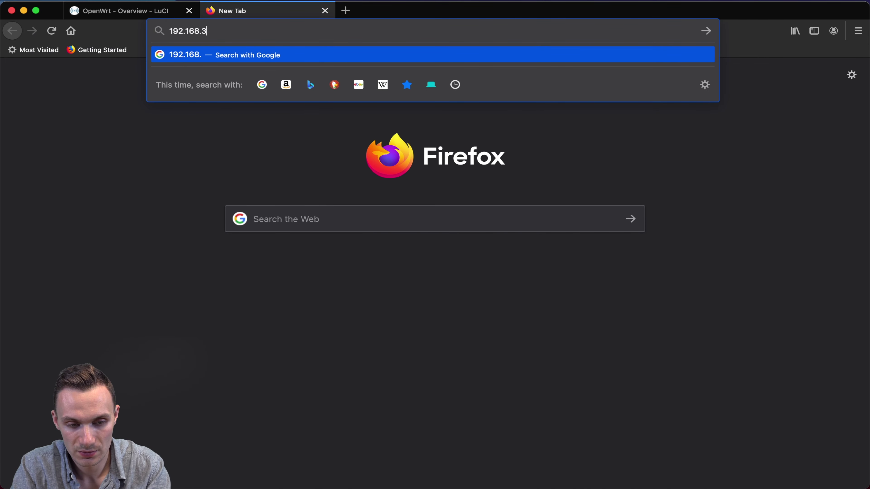
key(Return)
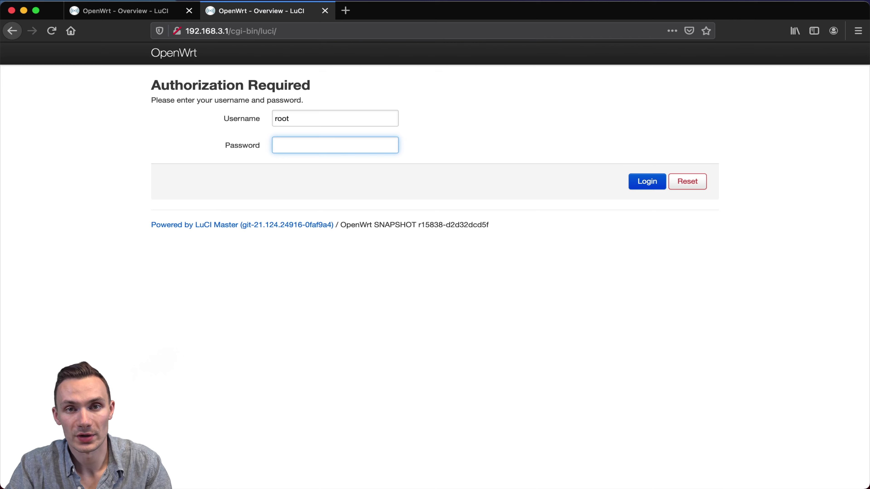